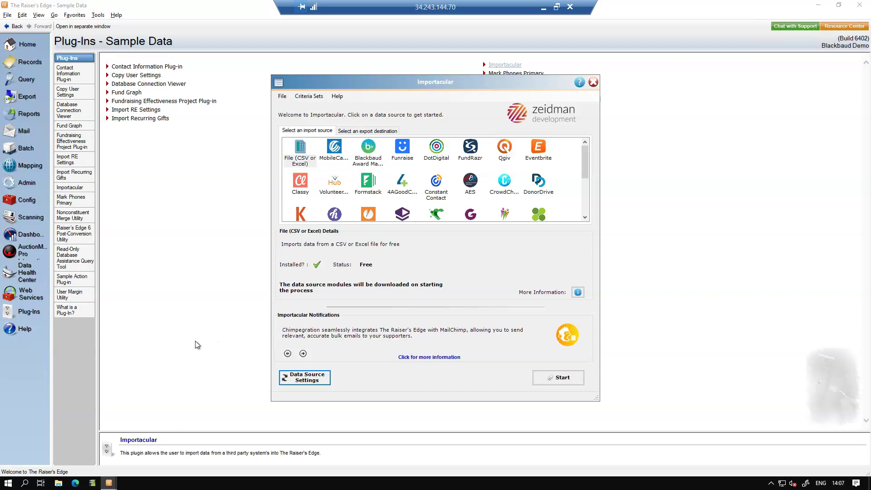
- Load the unsubscribed_segment_export_7f2ed234 Excel file dated 06/10/2021 20:53 as a File (CSV or Excel) import source, choosing its sheet and retrieving the data
{"action": "left_click", "coordinate": [300, 151]}
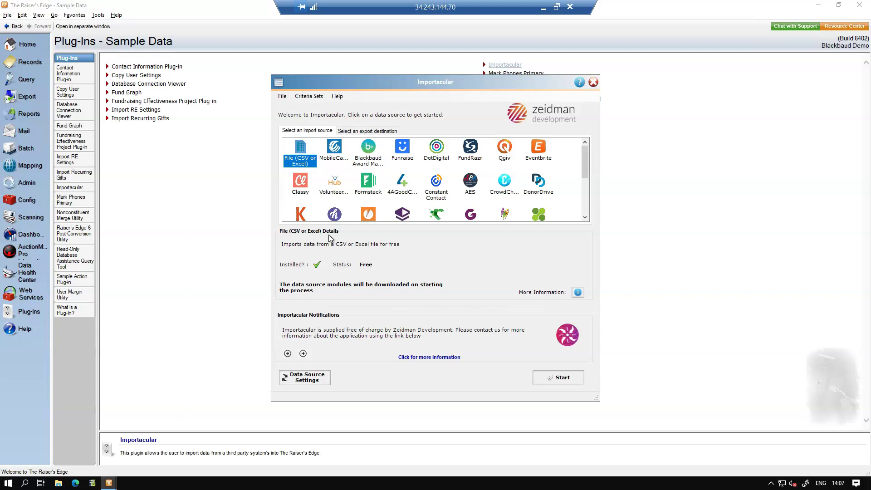
{"action": "left_click", "coordinate": [558, 378]}
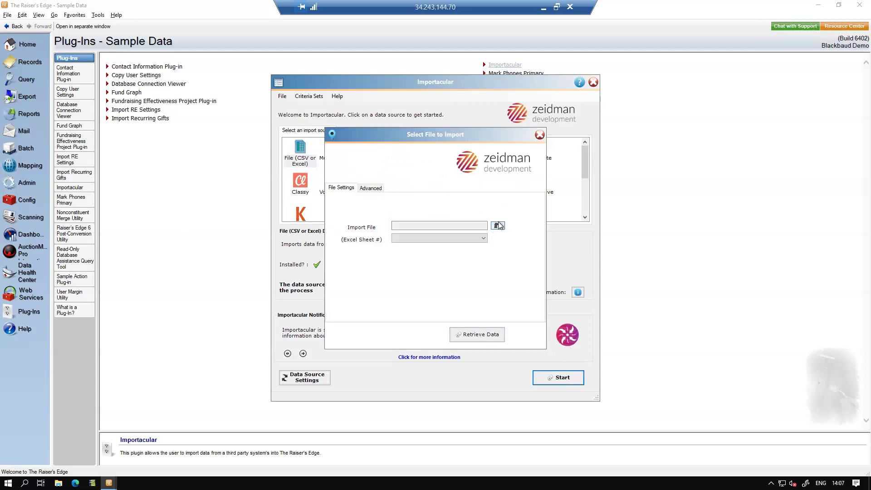
{"action": "left_click", "coordinate": [498, 225]}
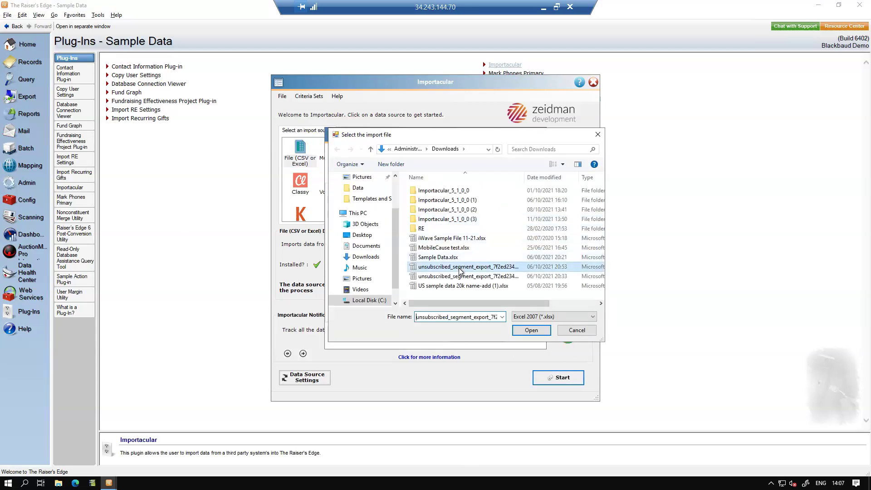
{"action": "double_click", "coordinate": [460, 268]}
{"action": "left_click", "coordinate": [440, 238]}
{"action": "left_click", "coordinate": [442, 253]}
{"action": "left_click", "coordinate": [472, 337]}
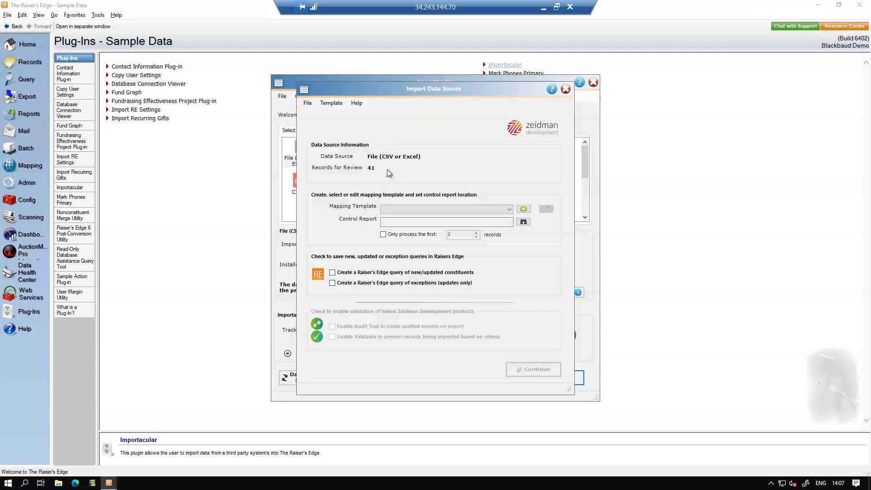
- Select the Email Unsubscribe mapping template and open it for editing
{"action": "left_click", "coordinate": [510, 209]}
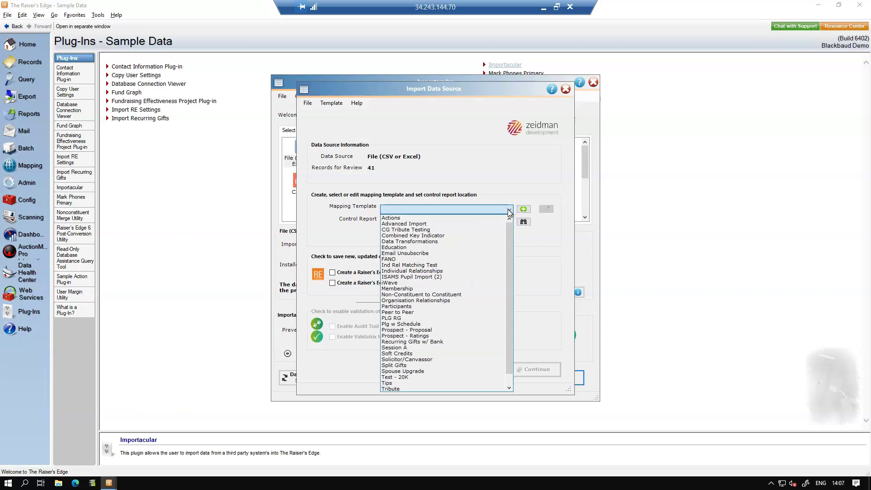
{"action": "left_click", "coordinate": [410, 253]}
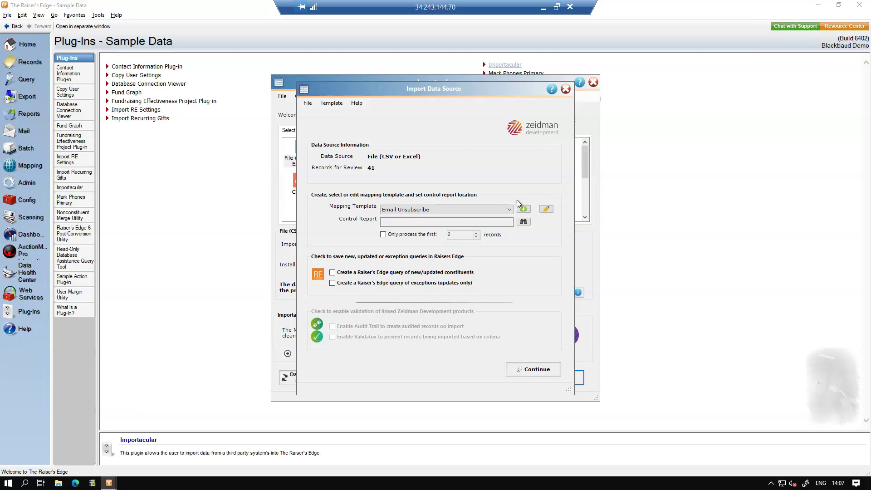
{"action": "left_click", "coordinate": [550, 208]}
{"action": "left_click", "coordinate": [546, 210]}
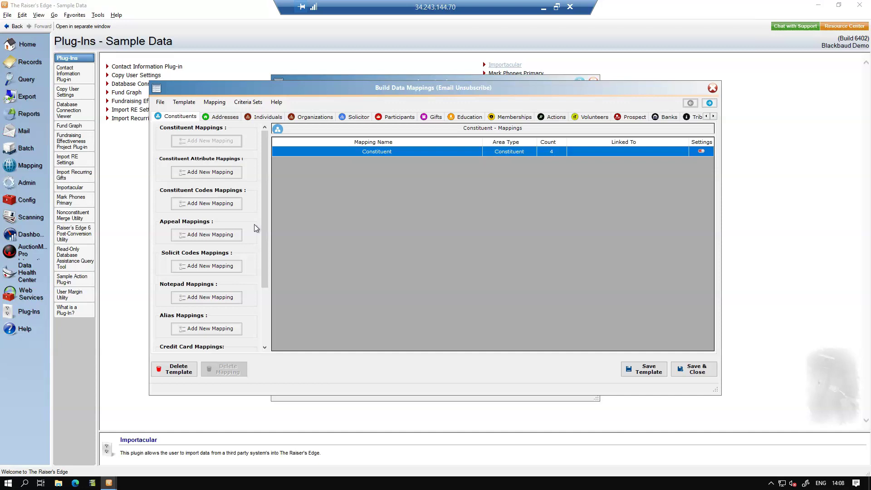
- Review the Constituent mapping's fields, including the First Name field settings, and save the mapping
{"action": "double_click", "coordinate": [392, 151]}
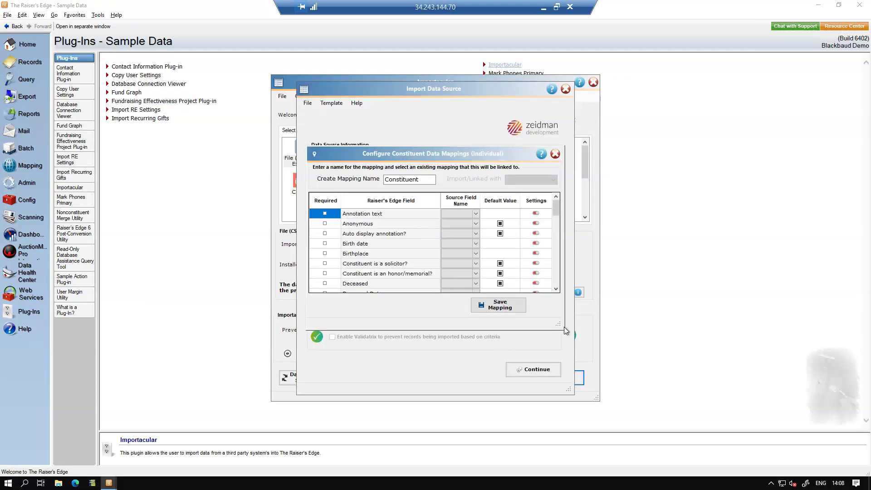
{"action": "left_click_drag", "start_coordinate": [561, 327], "coordinate": [786, 475]}
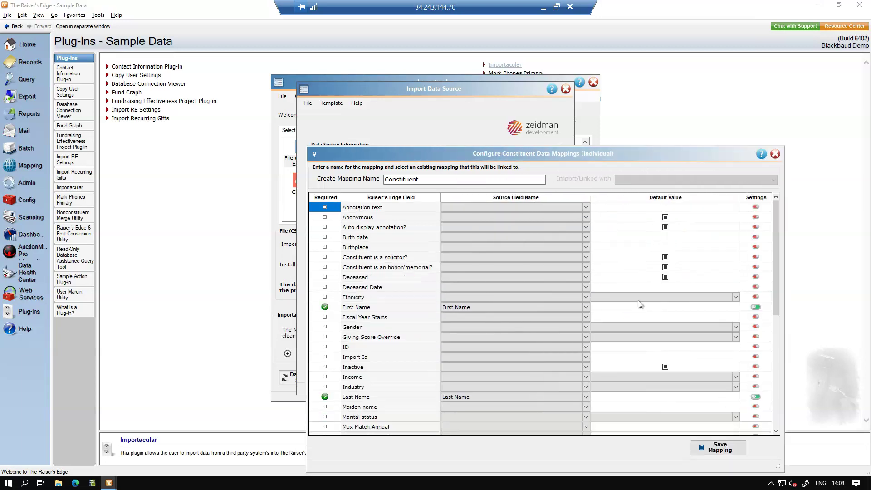
{"action": "left_click_drag", "start_coordinate": [574, 154], "coordinate": [456, 45]}
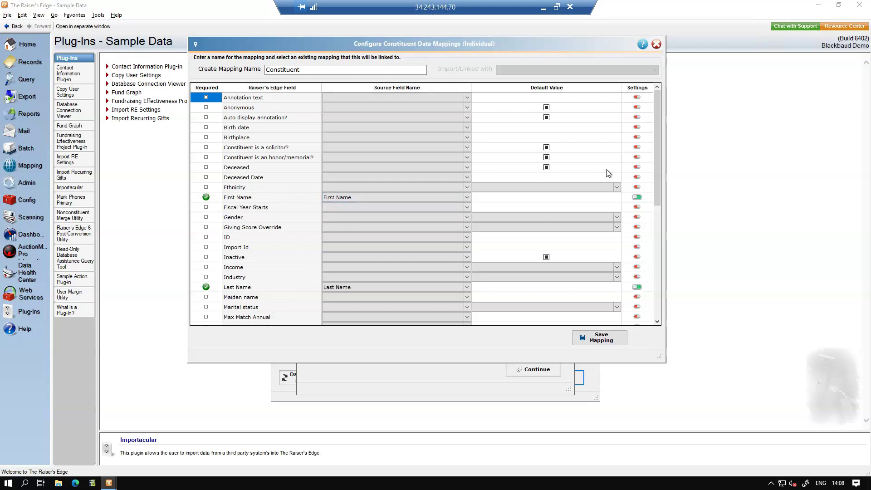
{"action": "left_click", "coordinate": [636, 197]}
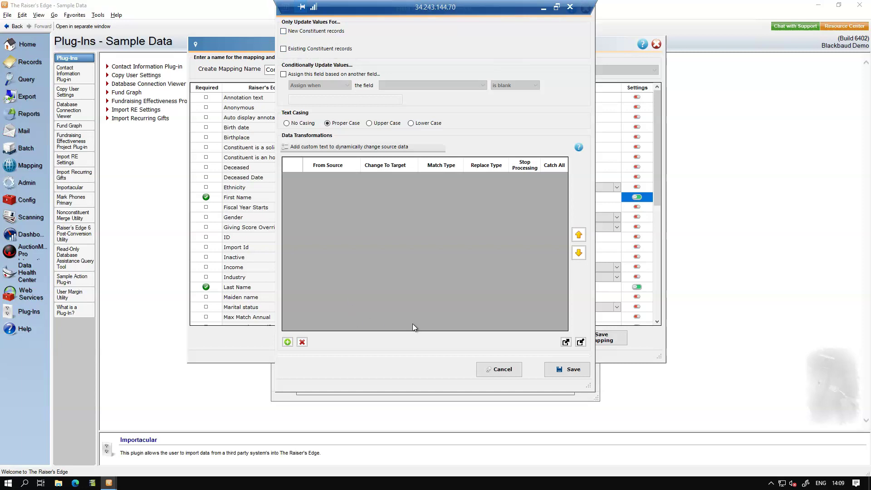
{"action": "left_click", "coordinate": [570, 372]}
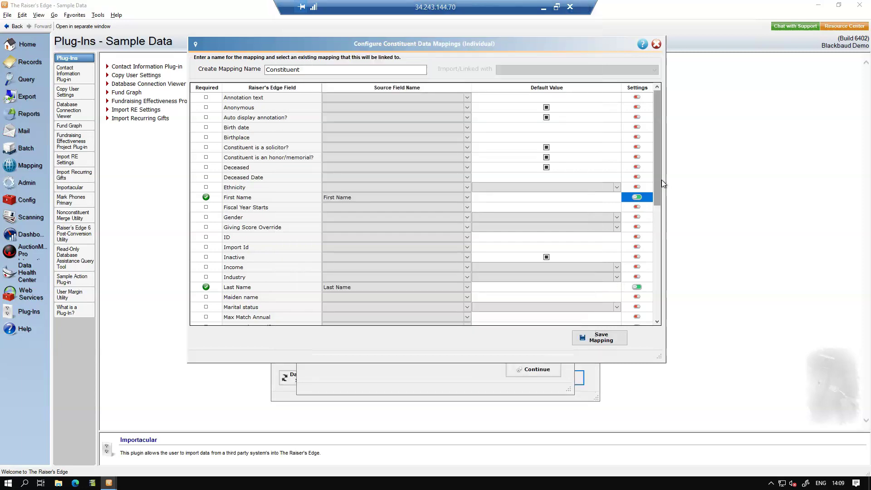
{"action": "left_click_drag", "start_coordinate": [659, 191], "coordinate": [659, 300]}
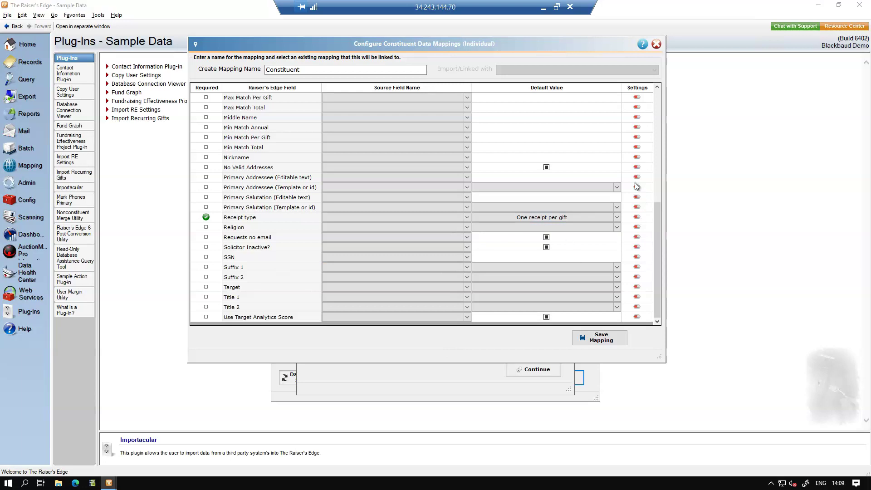
{"action": "left_click", "coordinate": [607, 341]}
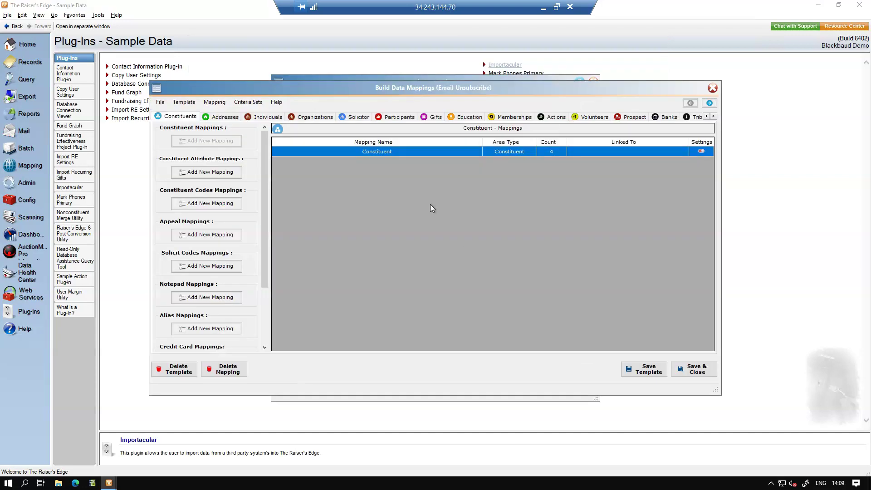
- Open the Email mapping under Addresses and check the Phone number source field and the Phone type default options
{"action": "left_click", "coordinate": [212, 118]}
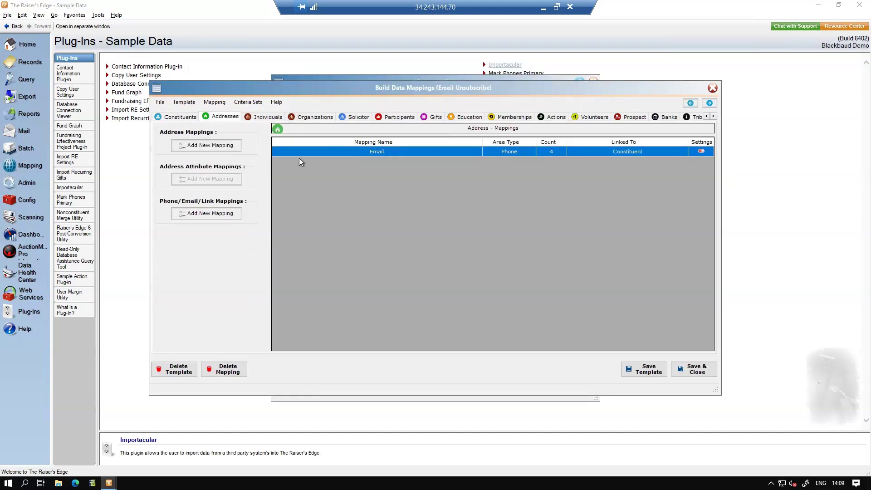
{"action": "double_click", "coordinate": [380, 151]}
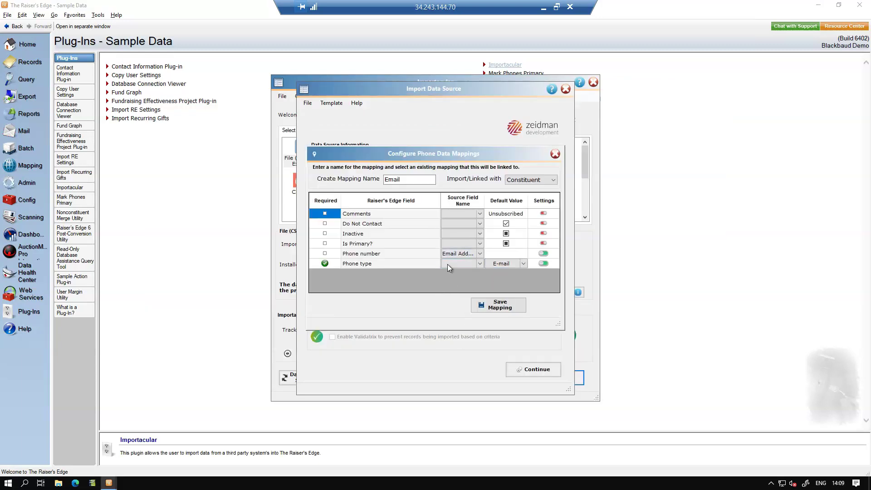
{"action": "left_click_drag", "start_coordinate": [564, 327], "coordinate": [691, 376]}
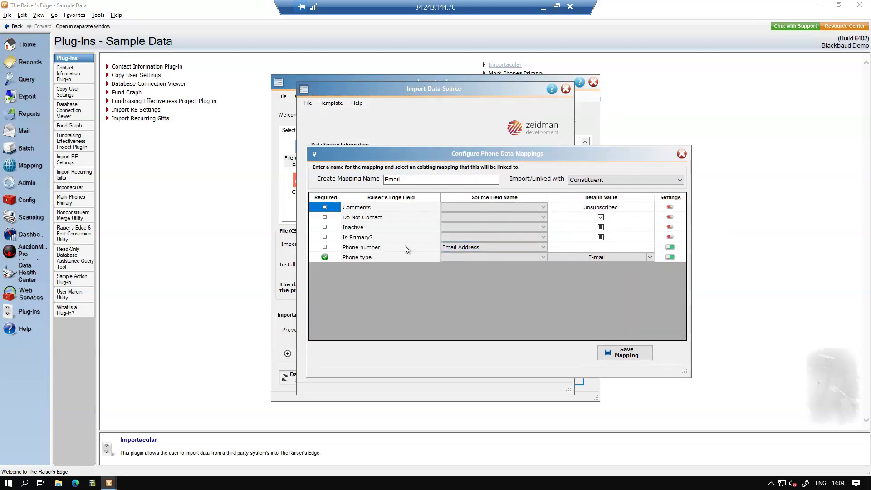
{"action": "left_click", "coordinate": [544, 247]}
{"action": "left_click", "coordinate": [543, 247]}
{"action": "left_click", "coordinate": [544, 246]}
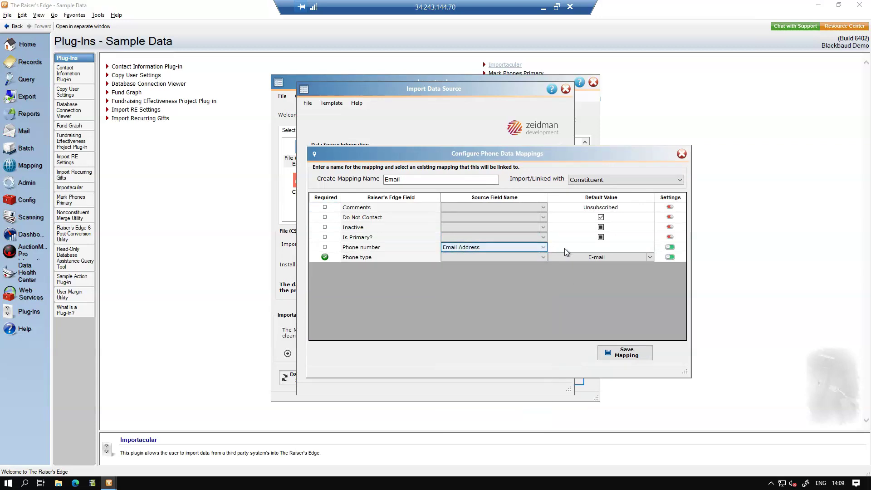
{"action": "left_click", "coordinate": [646, 256]}
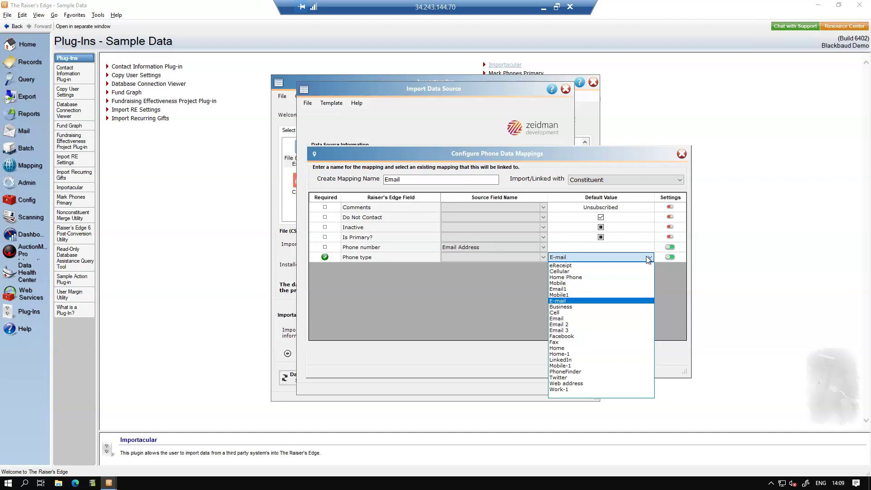
{"action": "left_click", "coordinate": [646, 256]}
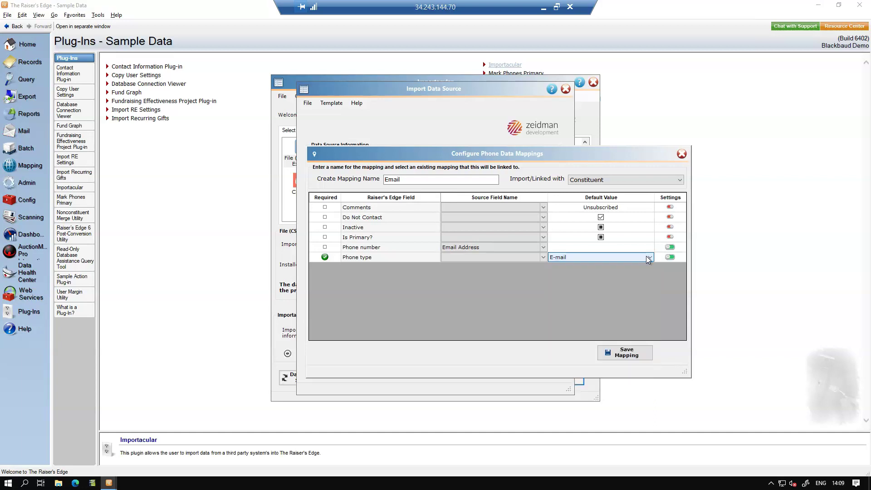
- Try limiting Phone type updates to existing constituent and existing phone records, and clear that restriction again
{"action": "left_click", "coordinate": [668, 257]}
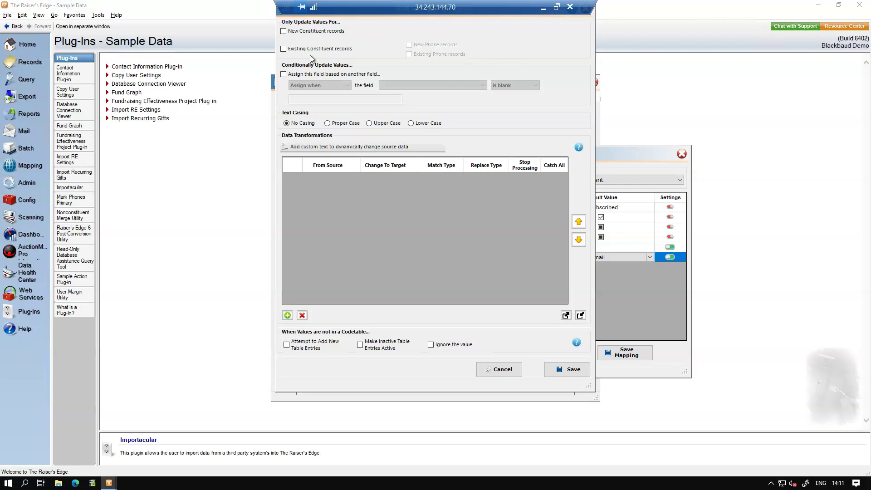
{"action": "left_click", "coordinate": [283, 49]}
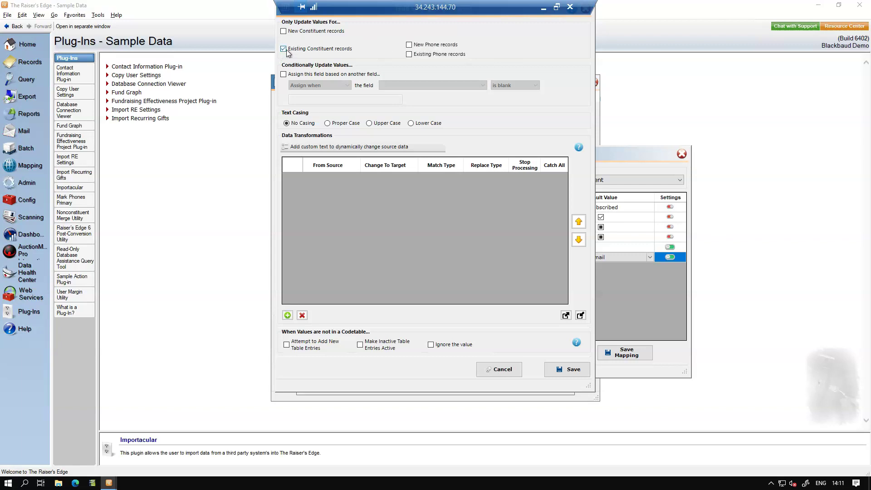
{"action": "left_click", "coordinate": [409, 54]}
{"action": "left_click", "coordinate": [284, 49]}
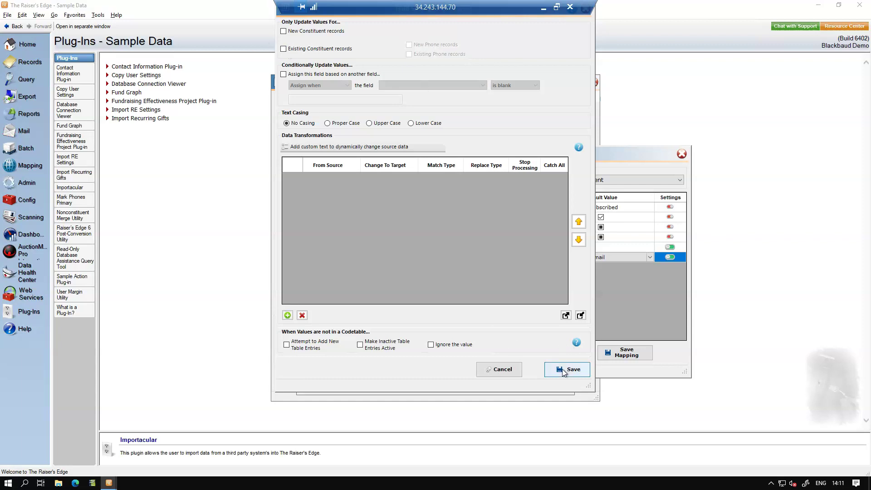
{"action": "left_click", "coordinate": [564, 371]}
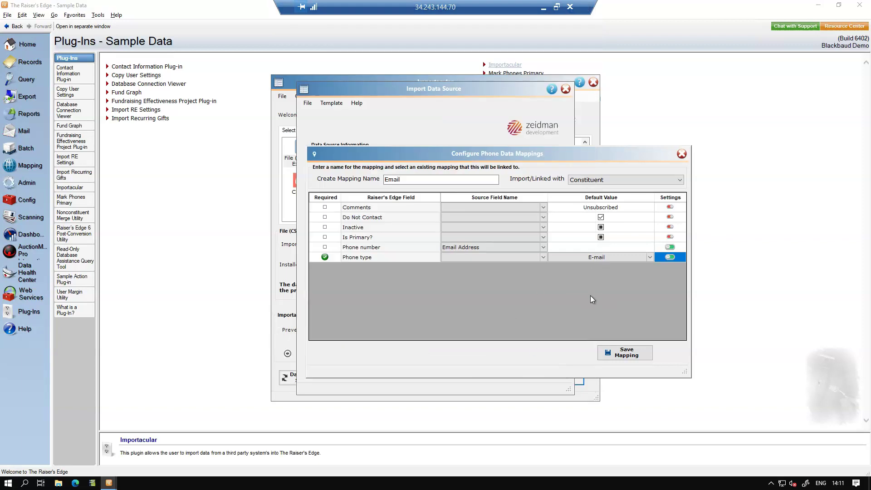
- Review the Phone number field's settings without changing them and save the Email mapping
{"action": "left_click", "coordinate": [669, 248]}
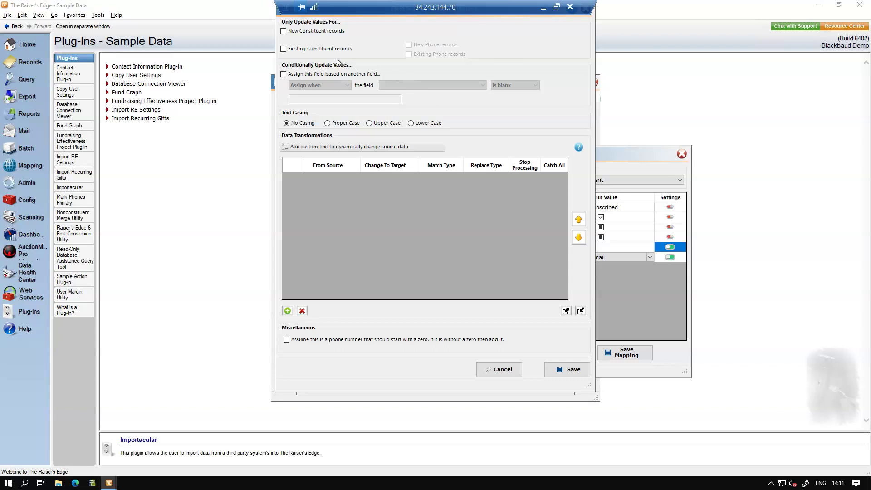
{"action": "left_click", "coordinate": [506, 369]}
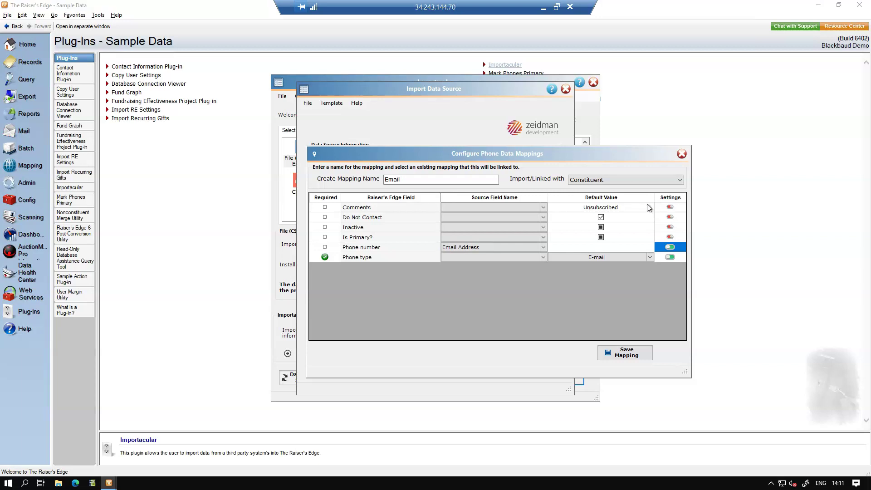
{"action": "left_click", "coordinate": [628, 352]}
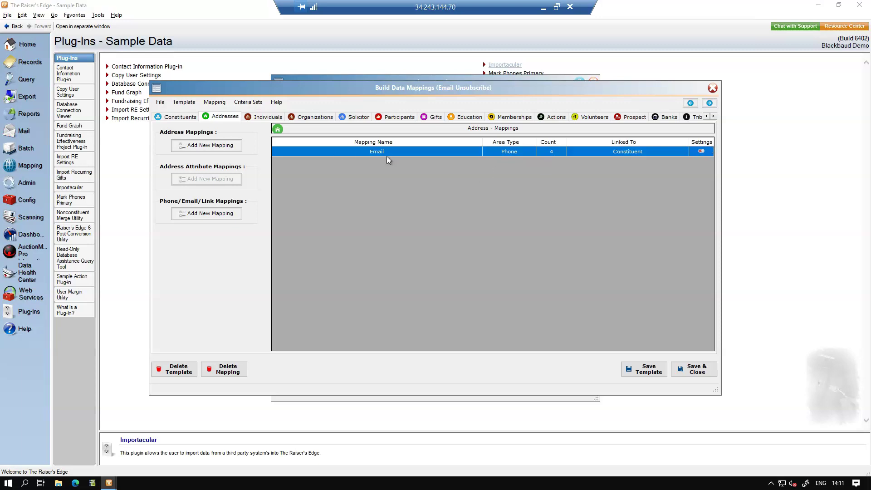
- Review and save the Email mapping's constituent lookup and phone matching settings, and save and close the template
{"action": "left_click", "coordinate": [701, 152]}
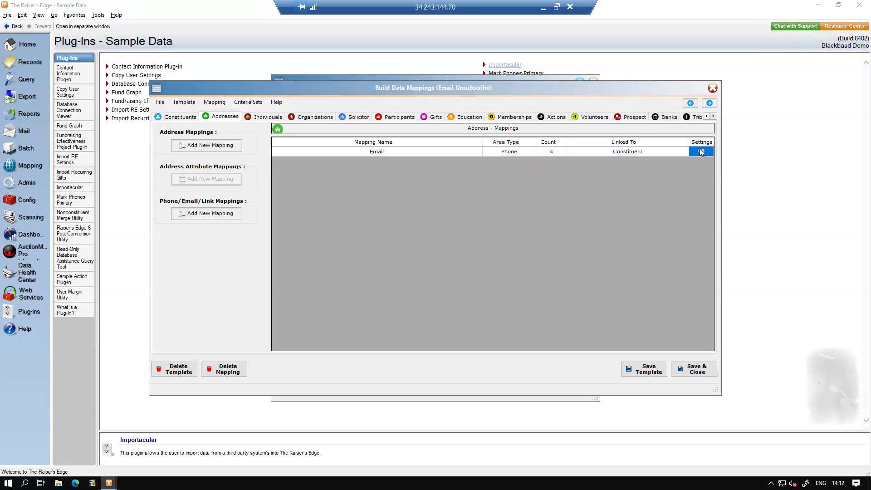
{"action": "left_click", "coordinate": [700, 151]}
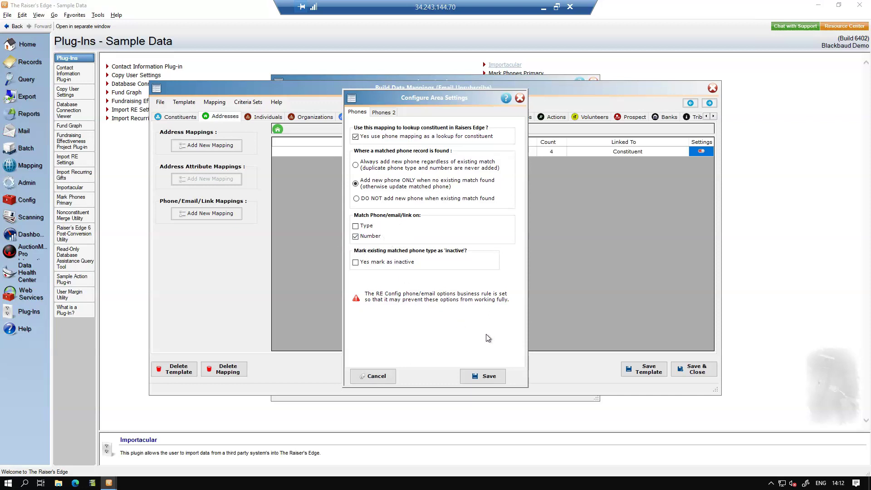
{"action": "left_click", "coordinate": [484, 376]}
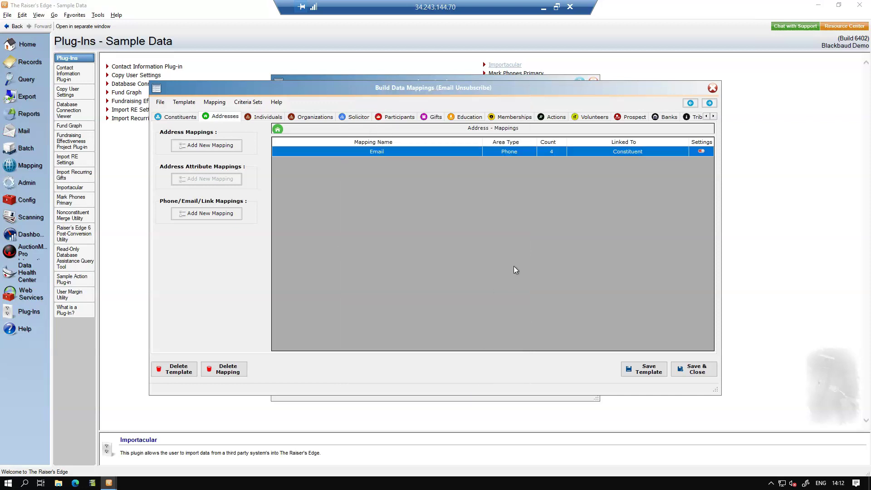
{"action": "left_click", "coordinate": [690, 372]}
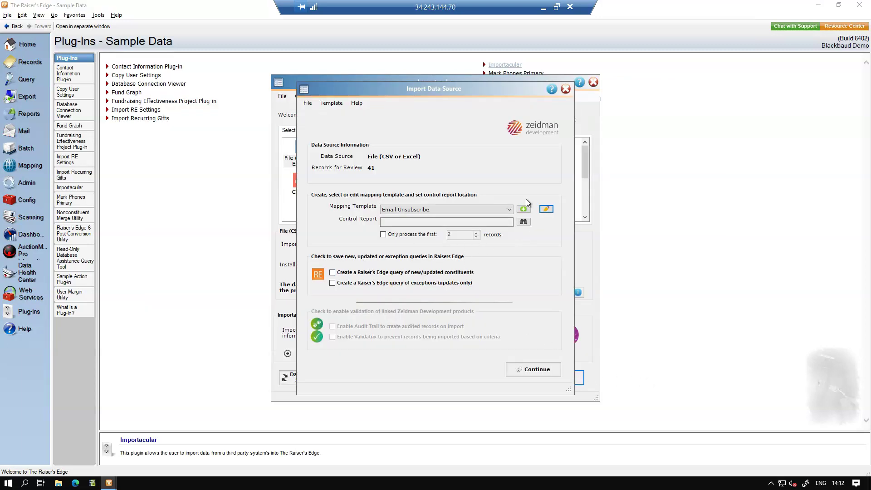
- Set the control report location to Control.xlsx on the Desktop, replacing the existing file
{"action": "left_click", "coordinate": [525, 222]}
{"action": "double_click", "coordinate": [405, 156]}
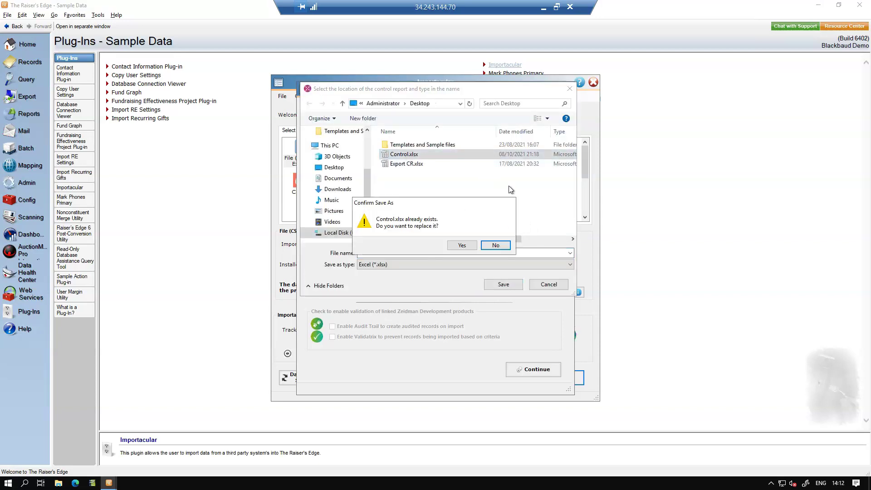
{"action": "left_click", "coordinate": [461, 245]}
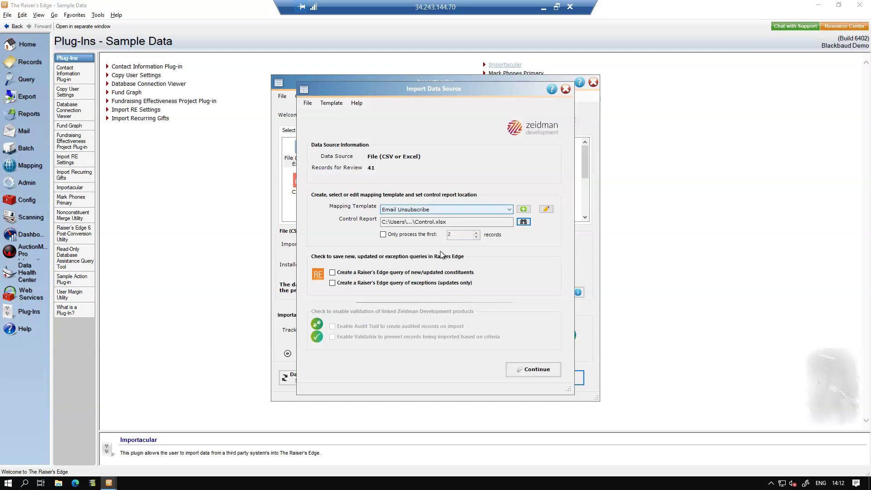
- Limit processing to the first 5 records and continue to the data review
{"action": "left_click", "coordinate": [383, 234]}
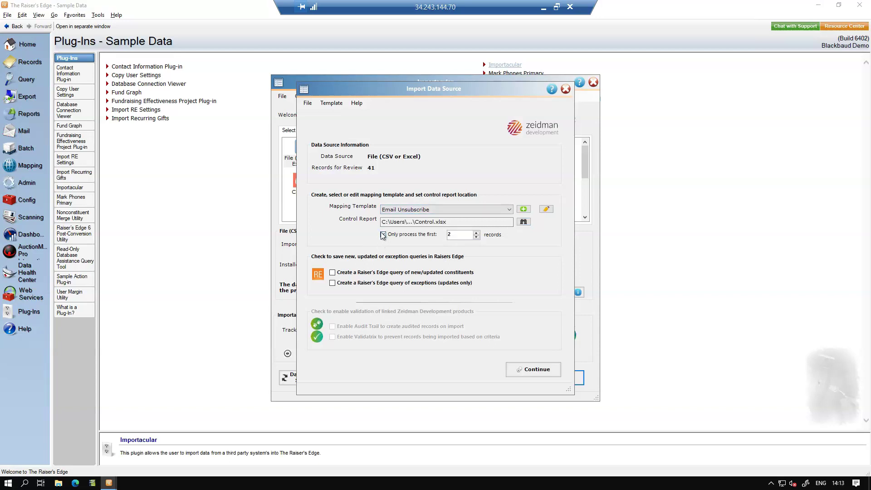
{"action": "left_click", "coordinate": [476, 232]}
{"action": "left_click", "coordinate": [532, 369]}
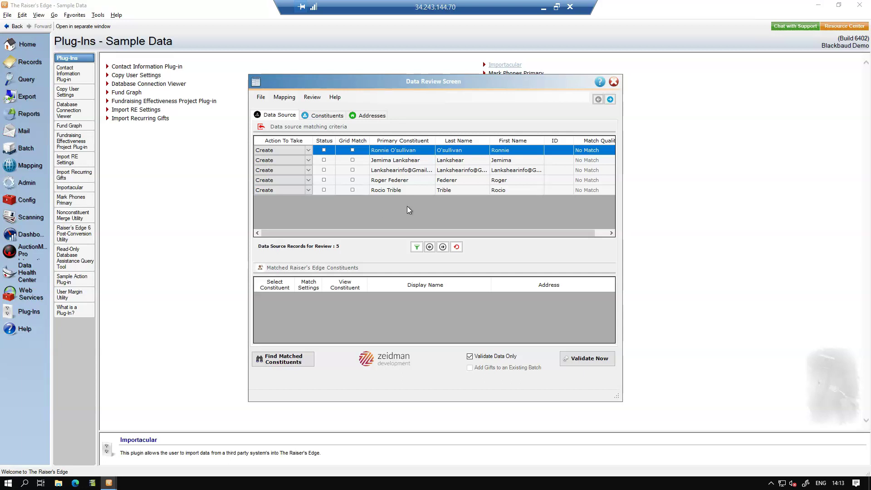
- Filter the data review to records with the Create action and set all their actions to Ignore
{"action": "left_click", "coordinate": [417, 248]}
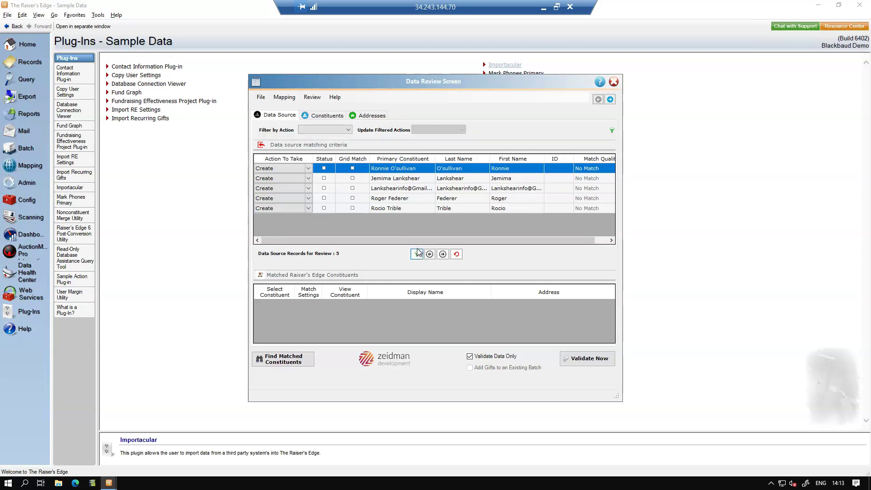
{"action": "left_click", "coordinate": [347, 131]}
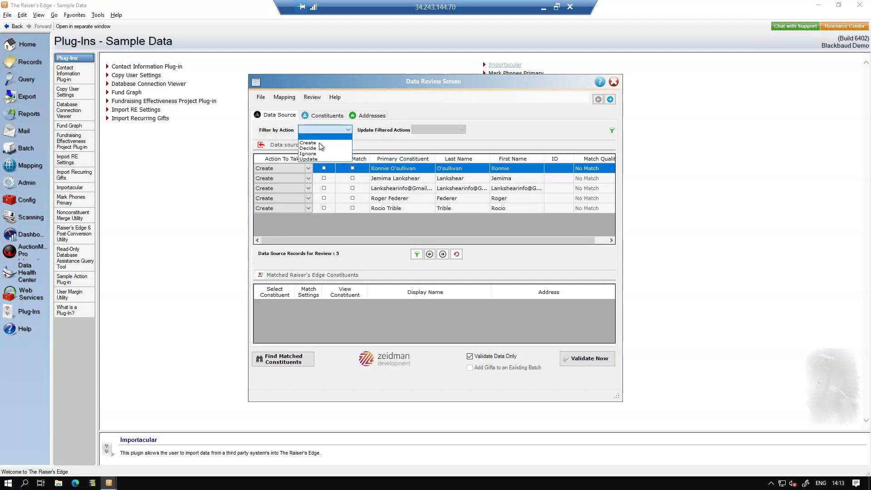
{"action": "left_click", "coordinate": [319, 143]}
{"action": "left_click", "coordinate": [462, 130]}
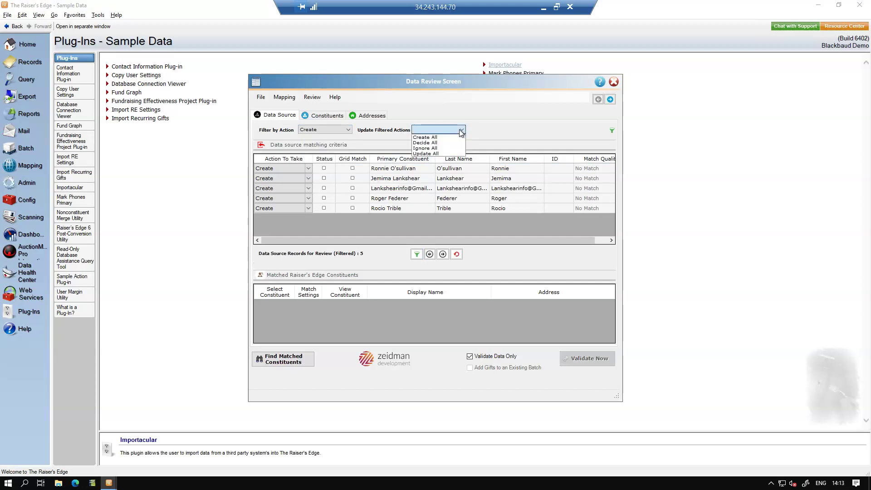
{"action": "left_click", "coordinate": [425, 148]}
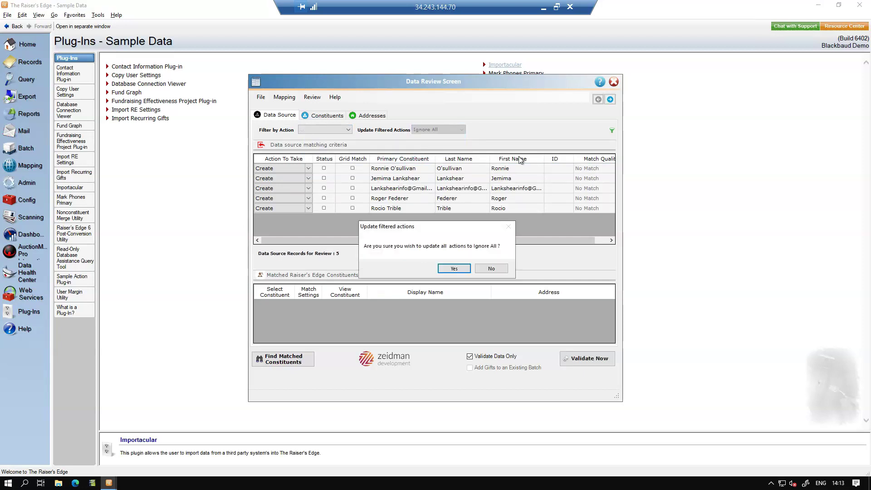
{"action": "left_click", "coordinate": [454, 269]}
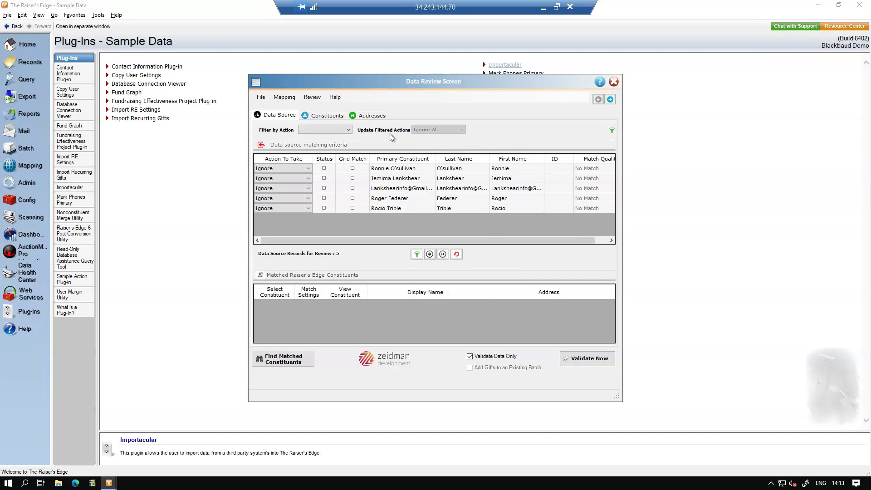
- Review the address data mapped for the records, and close the data review
{"action": "left_click", "coordinate": [367, 116]}
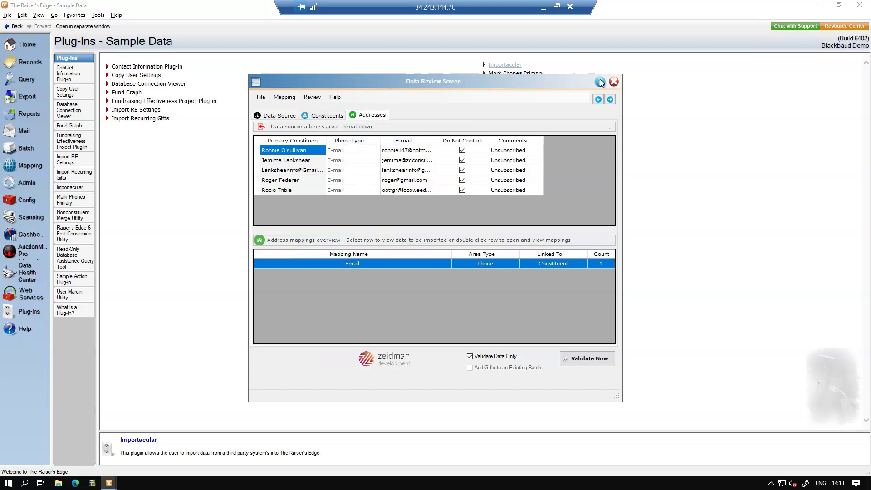
{"action": "left_click", "coordinate": [280, 113]}
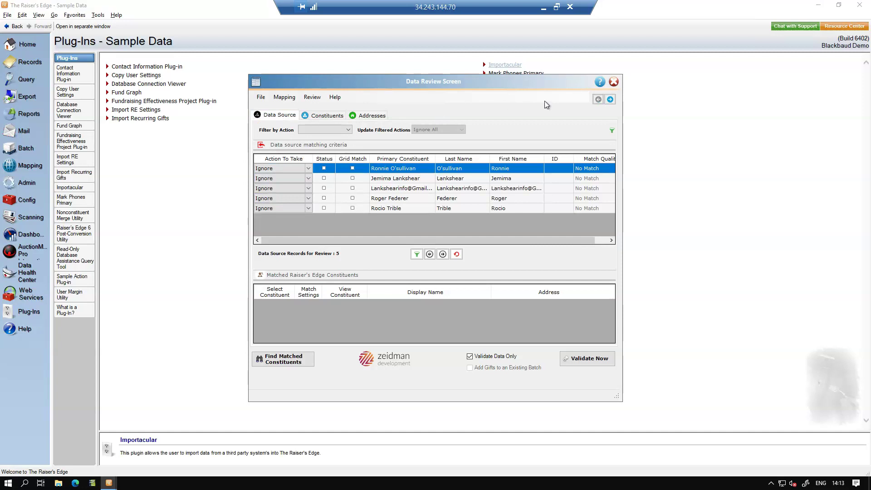
{"action": "left_click", "coordinate": [618, 82]}
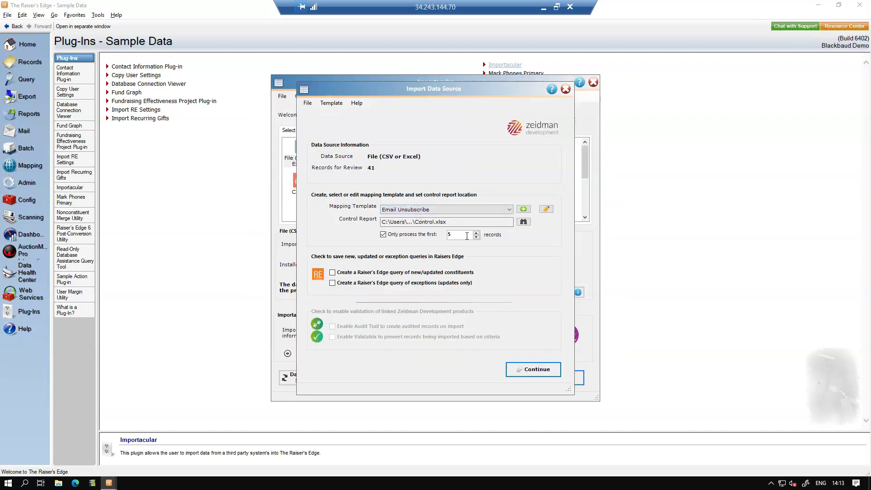
- Limit processing to the first 15 records and continue to the data review
{"action": "type", "text": "15"}
{"action": "left_click", "coordinate": [525, 371]}
- Examine the exact-match records and view the second one's constituent email details, including the Do Not Contact and comments fields, and close the record
{"action": "left_click_drag", "start_coordinate": [614, 154], "coordinate": [607, 213]}
{"action": "left_click", "coordinate": [272, 171]}
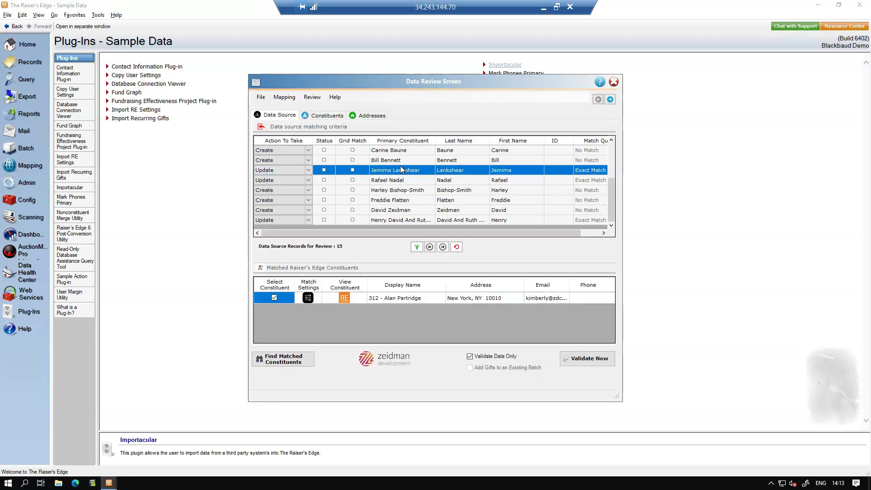
{"action": "left_click", "coordinate": [392, 182]}
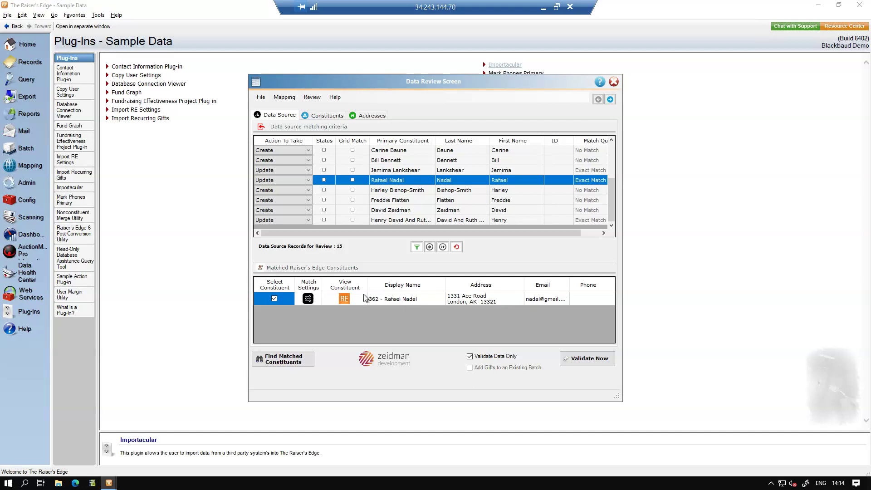
{"action": "left_click", "coordinate": [349, 299]}
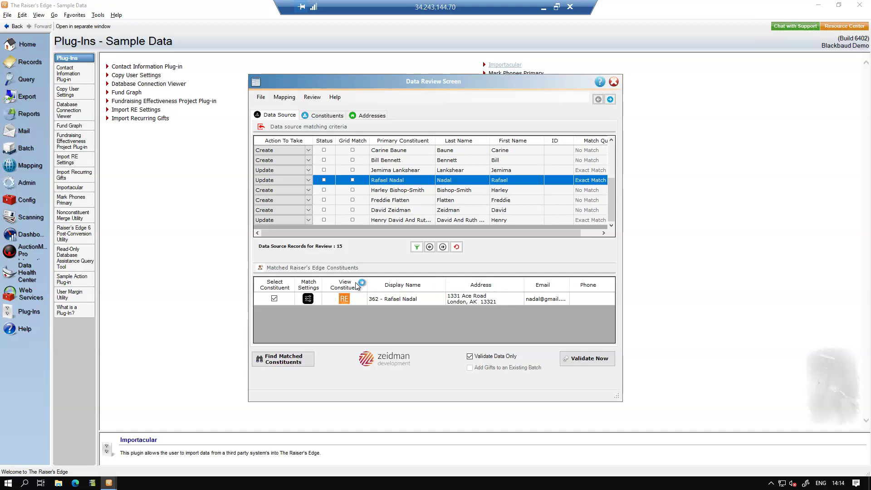
{"action": "left_click", "coordinate": [513, 216]}
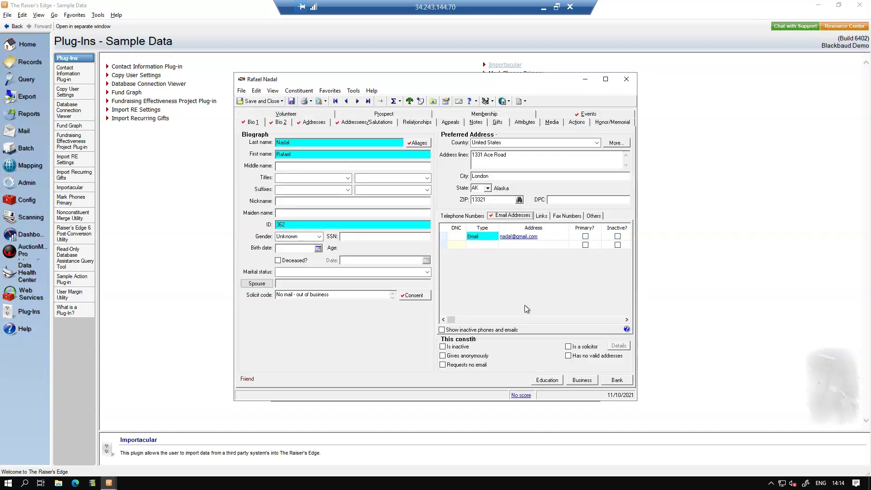
{"action": "left_click", "coordinate": [626, 320]}
{"action": "left_click", "coordinate": [627, 319]}
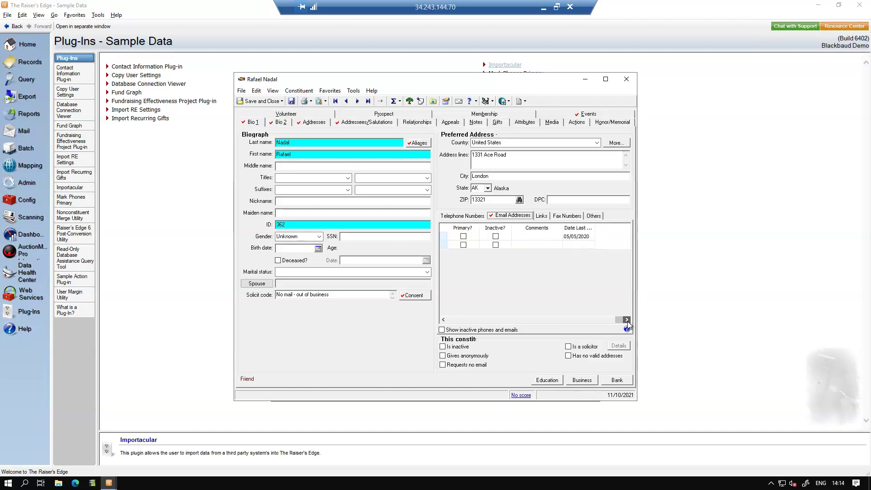
{"action": "left_click", "coordinate": [624, 79]}
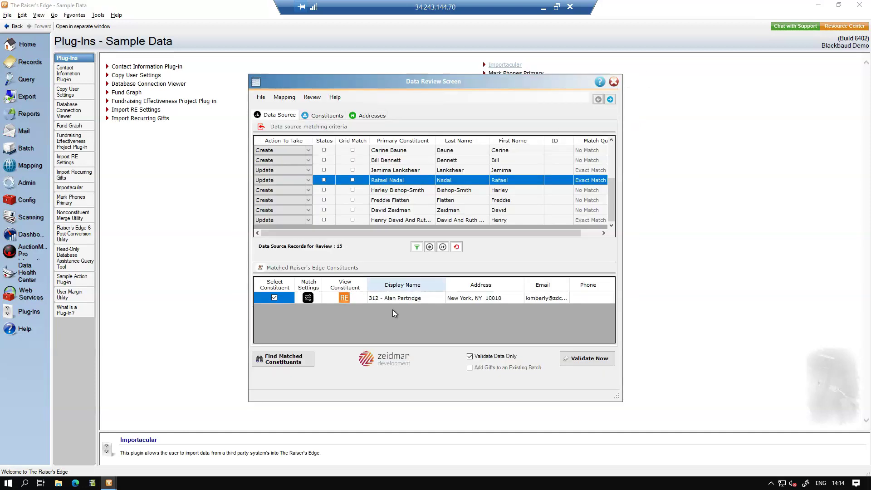
- Filter the 15 review records by the Create action and change all the filtered actions to Ignore
{"action": "left_click", "coordinate": [416, 247]}
{"action": "left_click", "coordinate": [349, 130]}
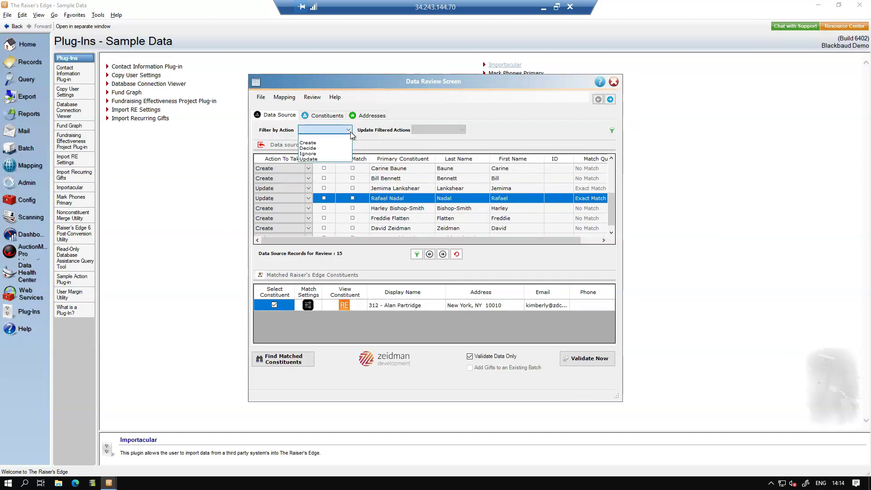
{"action": "left_click", "coordinate": [313, 142]}
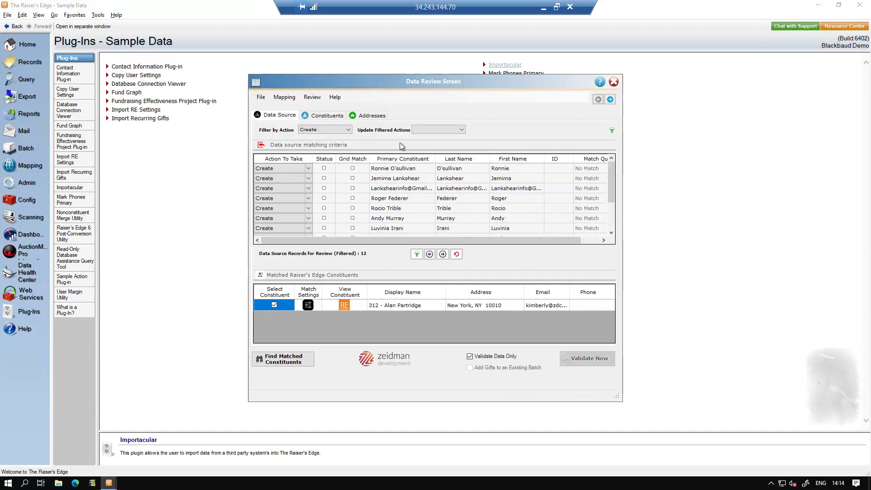
{"action": "left_click", "coordinate": [452, 129]}
{"action": "left_click", "coordinate": [429, 148]}
{"action": "left_click", "coordinate": [454, 269]}
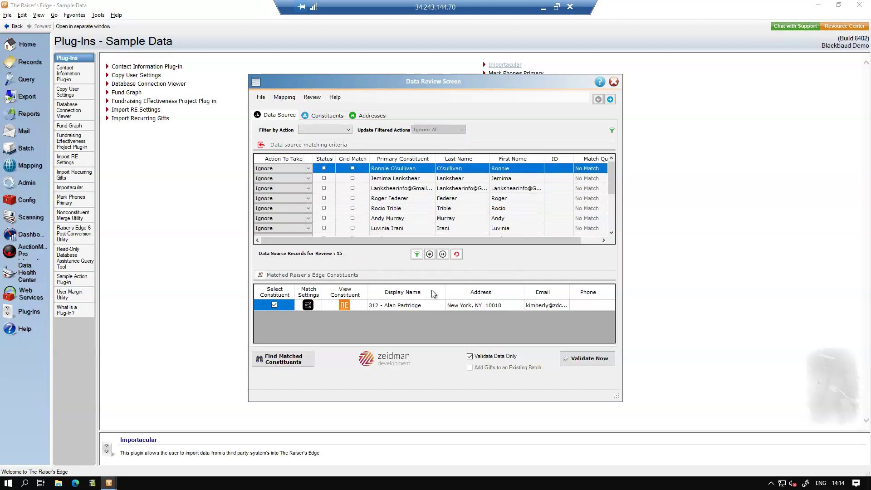
- Validate the data, turn off Validate Data Only and run the live import, closing both summaries
{"action": "left_click", "coordinate": [587, 361]}
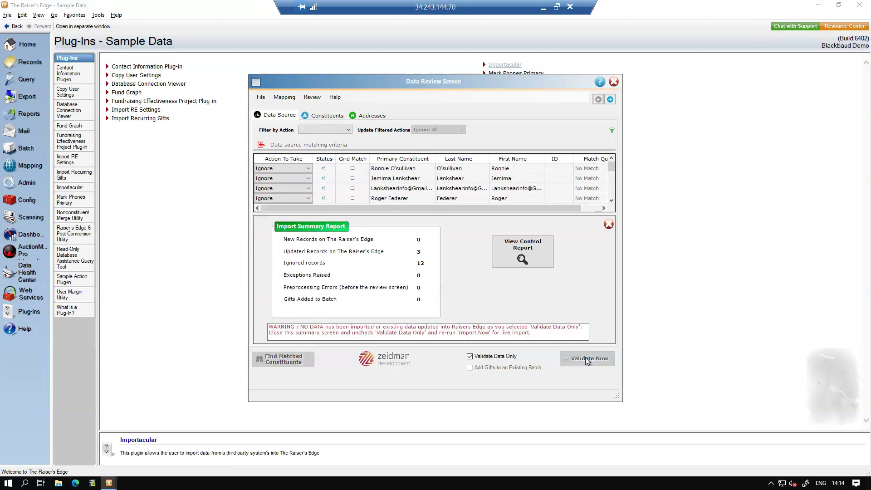
{"action": "left_click", "coordinate": [608, 224]}
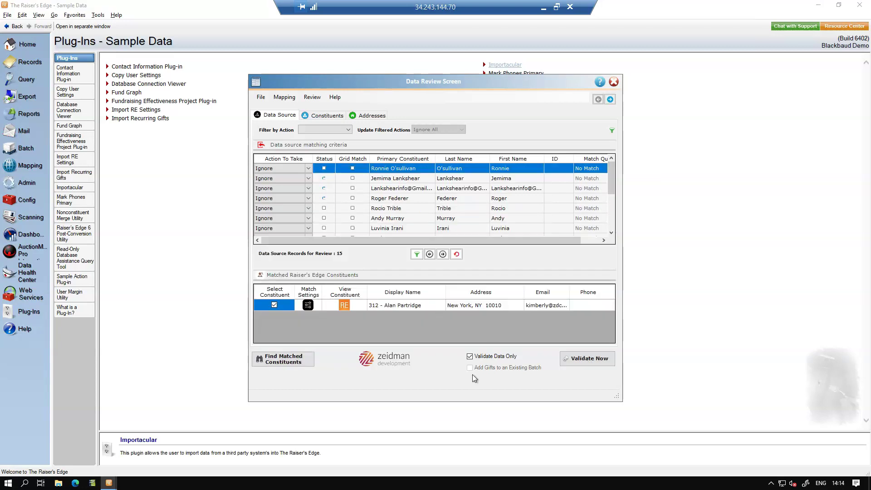
{"action": "left_click", "coordinate": [469, 357]}
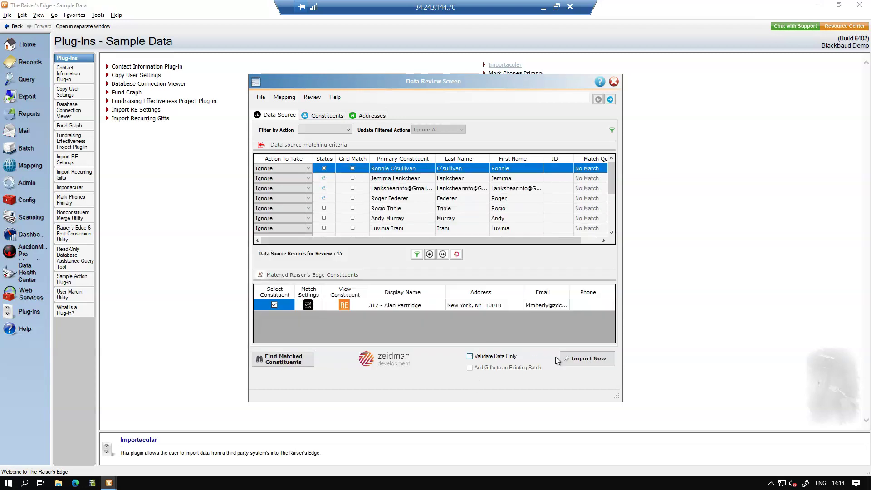
{"action": "left_click", "coordinate": [597, 358]}
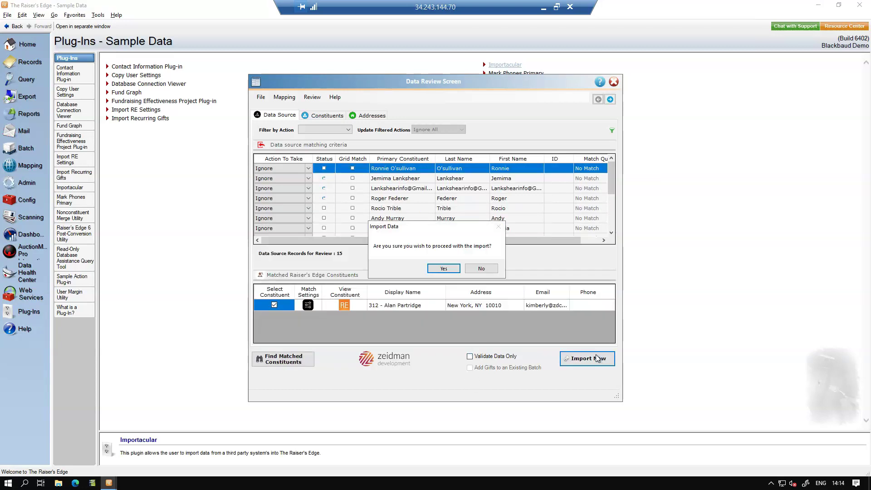
{"action": "left_click", "coordinate": [442, 268]}
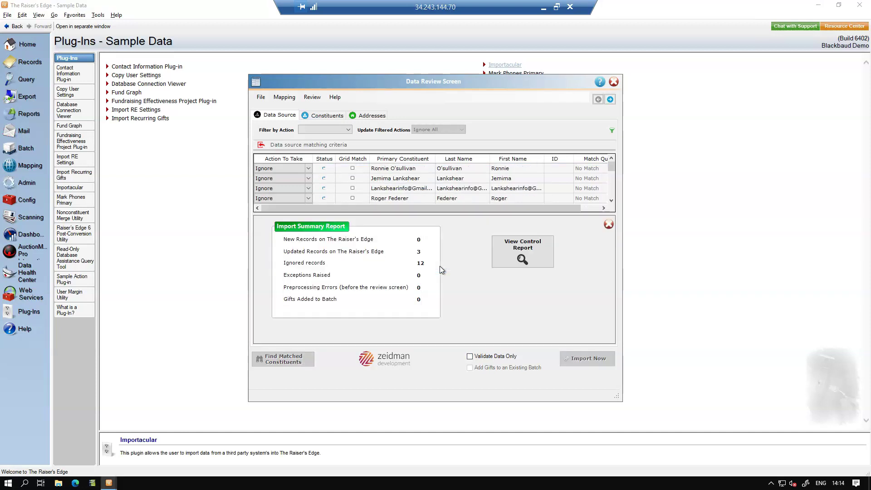
{"action": "left_click", "coordinate": [608, 225]}
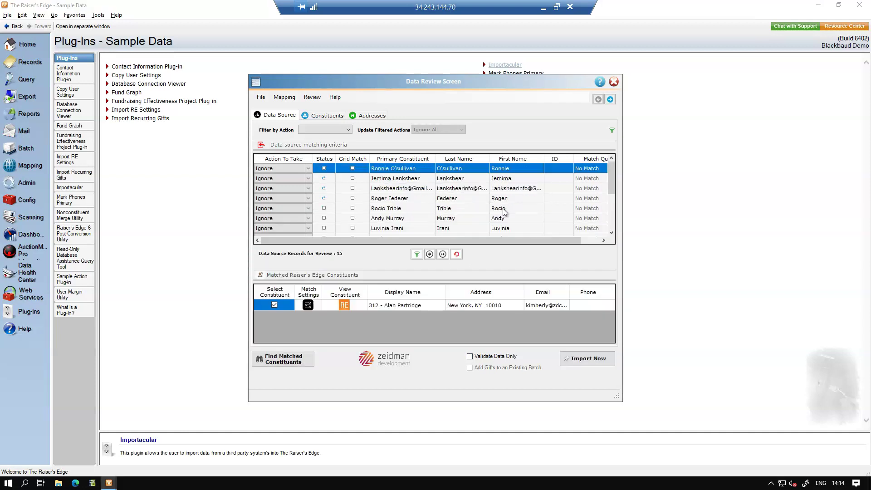
- View the second exact-match record's constituent and check its email address for the imported Do Not Contact flag and comment
{"action": "left_click_drag", "start_coordinate": [610, 181], "coordinate": [609, 200]}
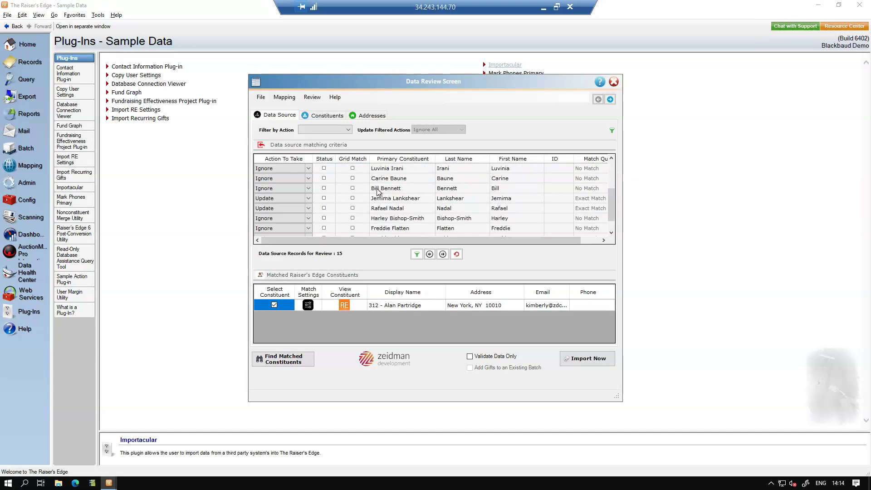
{"action": "left_click", "coordinate": [391, 209]}
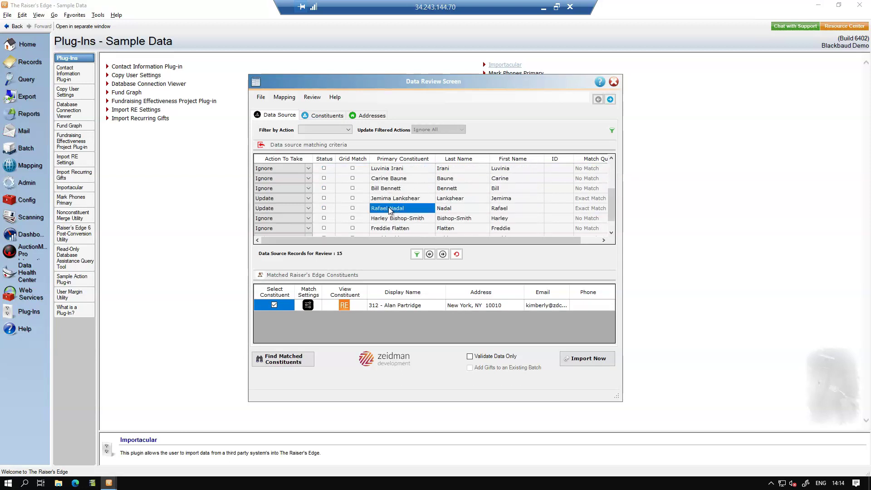
{"action": "left_click", "coordinate": [343, 307]}
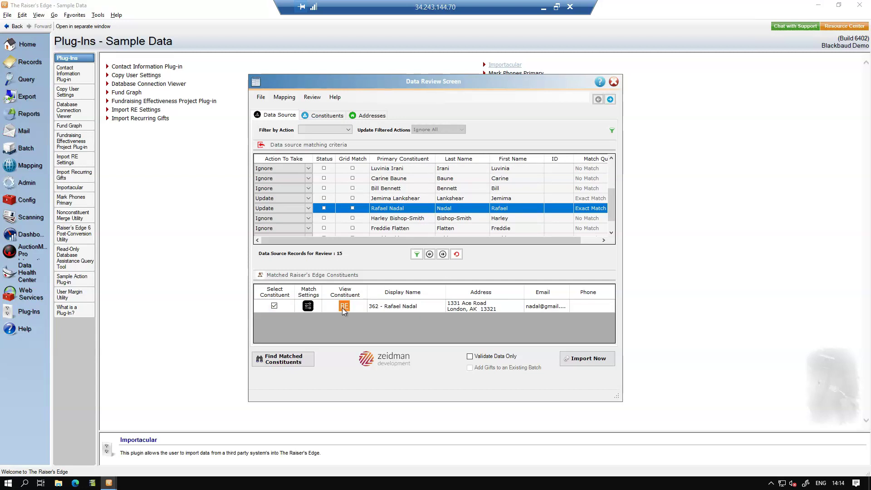
{"action": "left_click", "coordinate": [512, 216]}
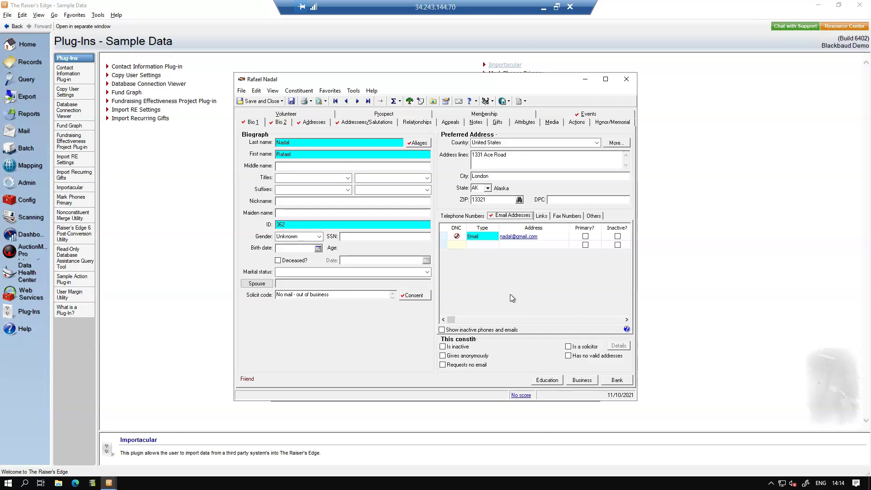
{"action": "left_click", "coordinate": [626, 319]}
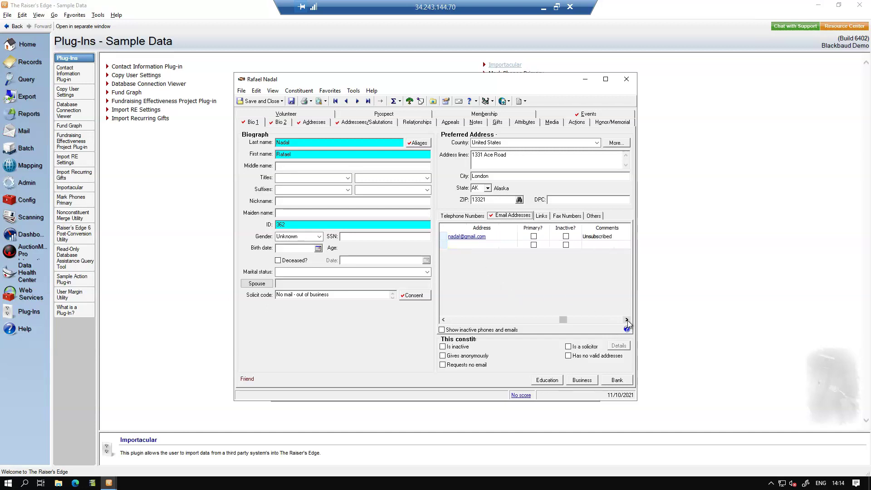